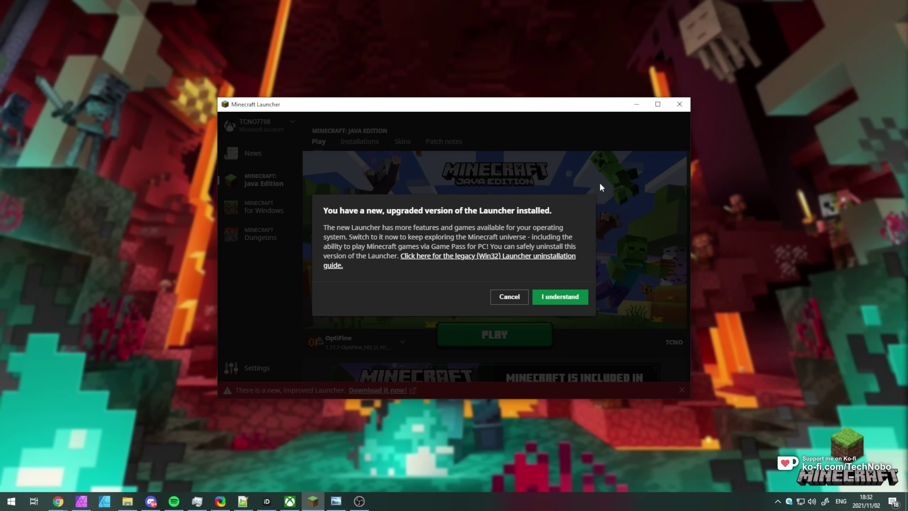
- Acknowledge the notice about the upgraded launcher and open the download link for the new, improved Launcher
{"action": "left_click", "coordinate": [495, 259]}
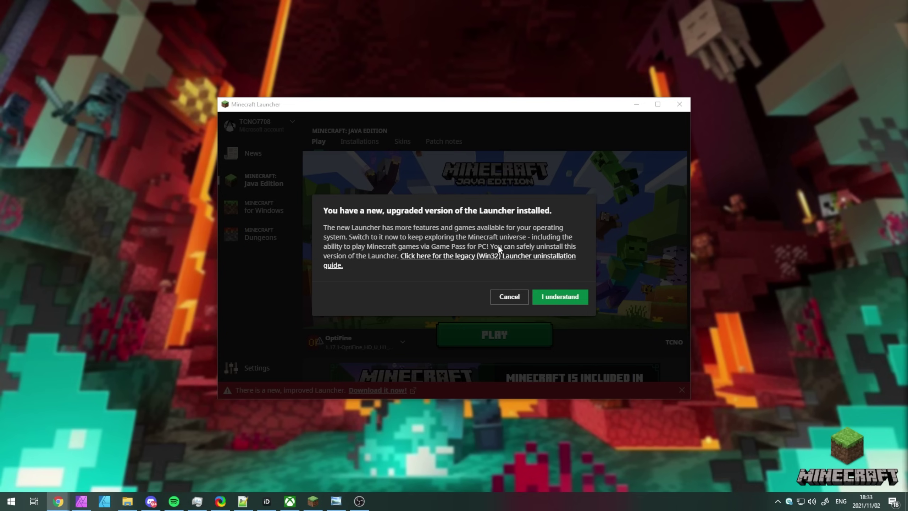
{"action": "left_click", "coordinate": [556, 297]}
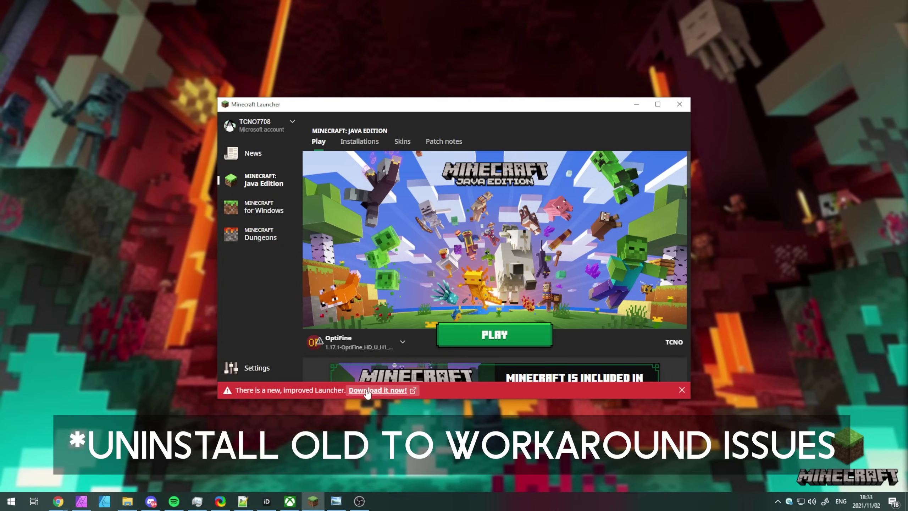
{"action": "left_click", "coordinate": [367, 391]}
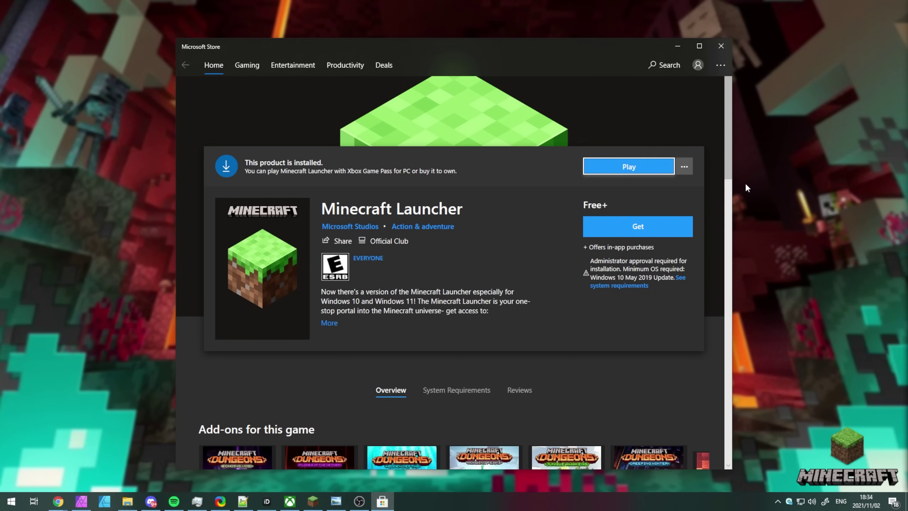
- Get and install the free Minecraft Launcher from its Microsoft Store page, and minimize the store window
{"action": "scroll", "coordinate": [574, 248], "scroll_direction": "down", "scroll_amount": 2}
{"action": "scroll", "coordinate": [533, 259], "scroll_direction": "down", "scroll_amount": 6}
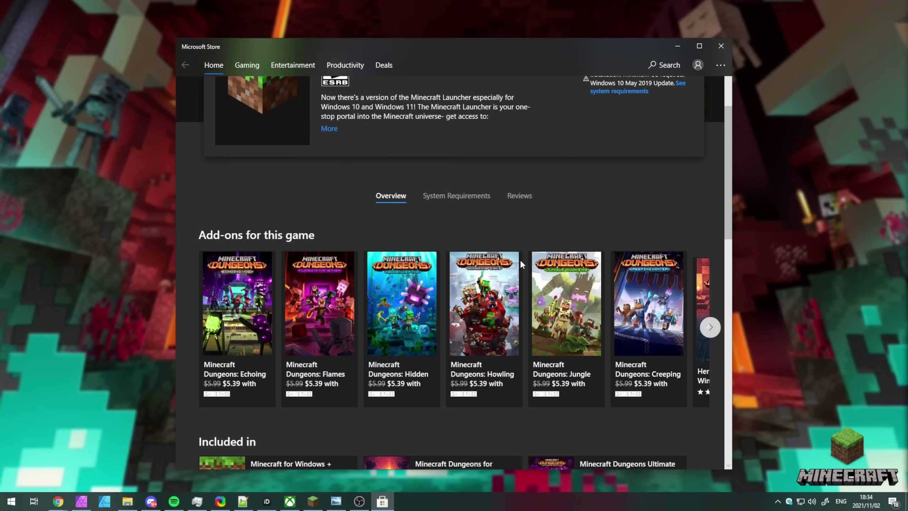
{"action": "scroll", "coordinate": [532, 259], "scroll_direction": "up", "scroll_amount": 8}
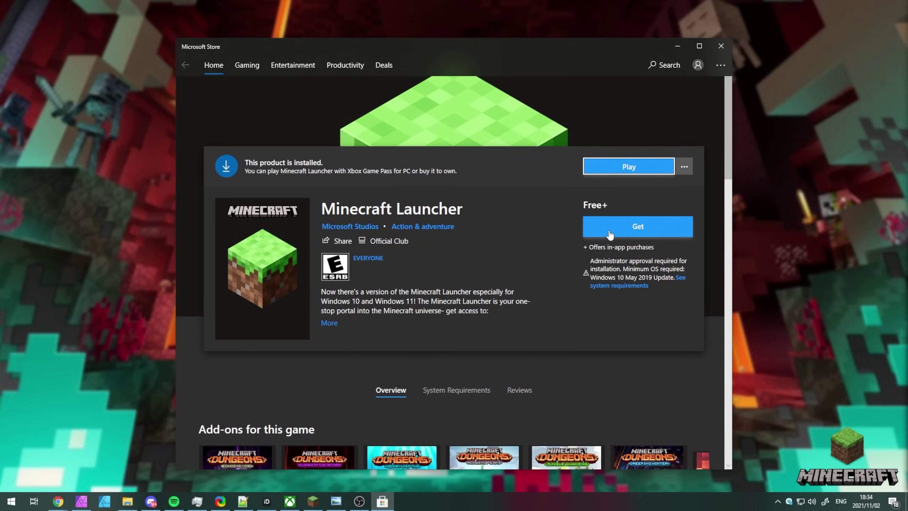
{"action": "left_click", "coordinate": [610, 233]}
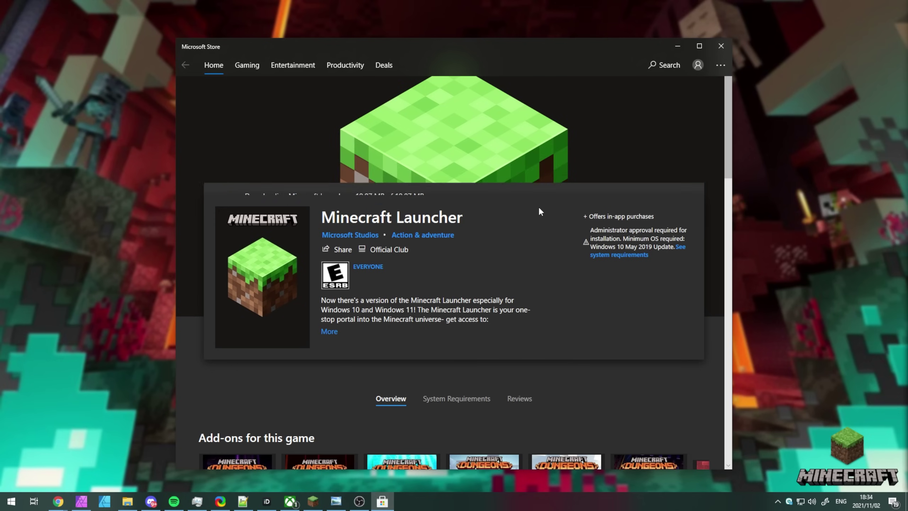
{"action": "left_click", "coordinate": [629, 166]}
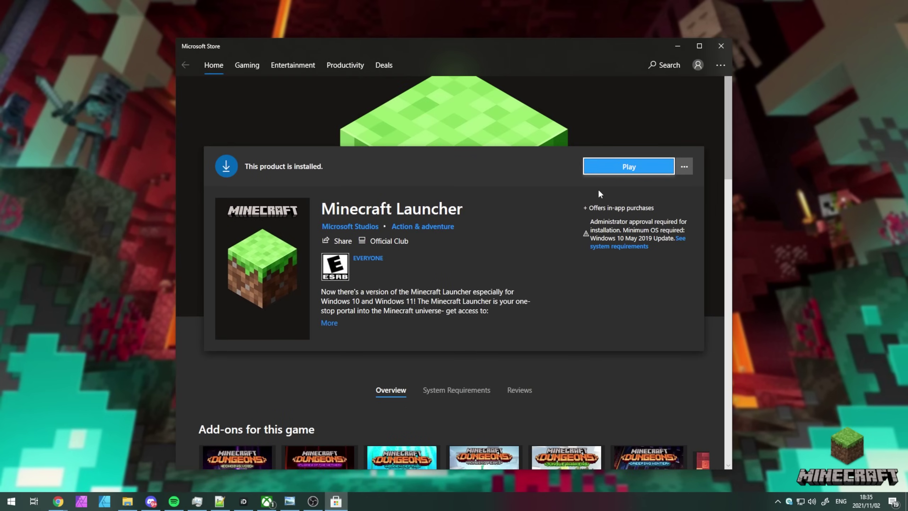
{"action": "left_click", "coordinate": [674, 43]}
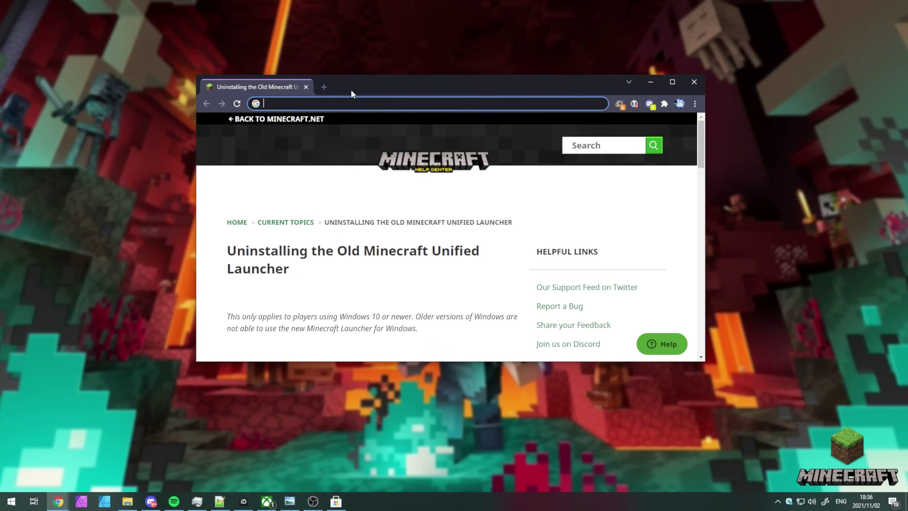
- Read through the Minecraft Help Center article on uninstalling the old Minecraft Unified Launcher in a maximized browser window
{"action": "double_click", "coordinate": [454, 101]}
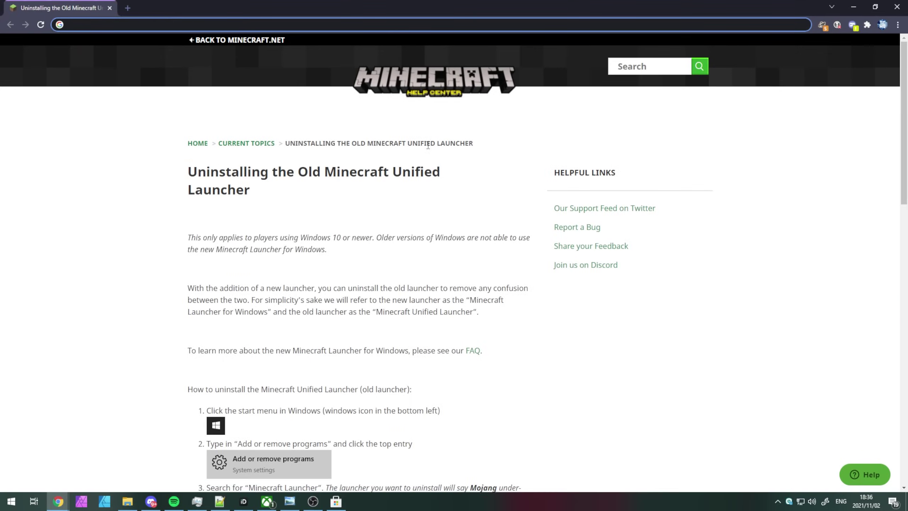
{"action": "scroll", "coordinate": [309, 177], "scroll_direction": "down", "scroll_amount": 8}
{"action": "scroll", "coordinate": [195, 139], "scroll_direction": "down", "scroll_amount": 10}
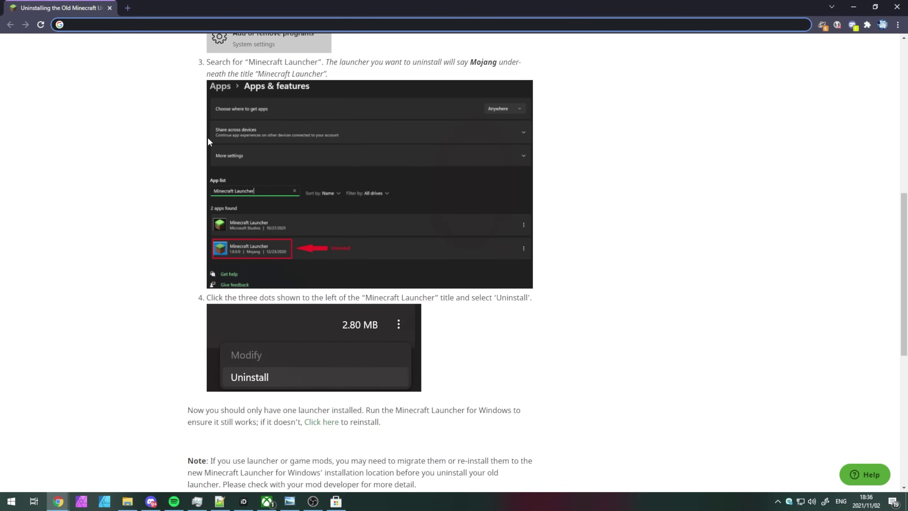
{"action": "scroll", "coordinate": [209, 146], "scroll_direction": "down", "scroll_amount": 3}
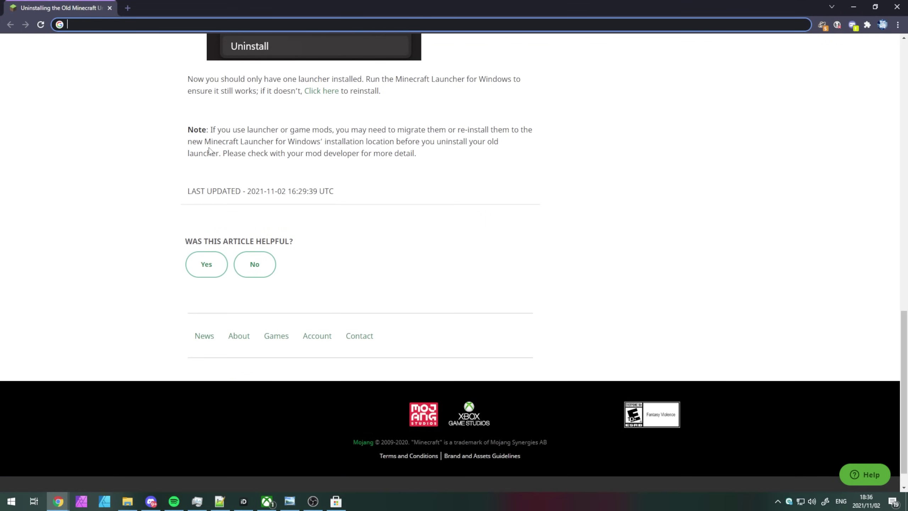
{"action": "scroll", "coordinate": [210, 151], "scroll_direction": "up", "scroll_amount": 4}
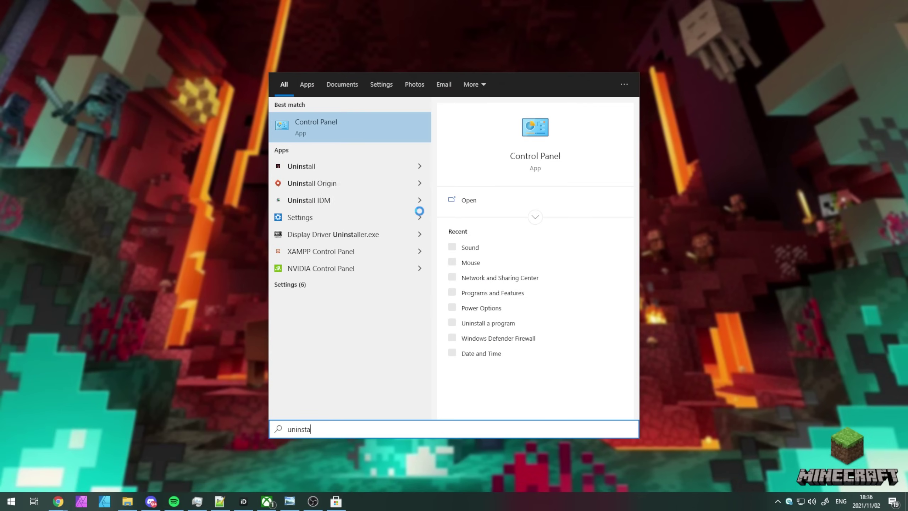
- Open Apps & features in the Windows settings and search the app list for "minecraft"
{"action": "type", "text": "ll"}
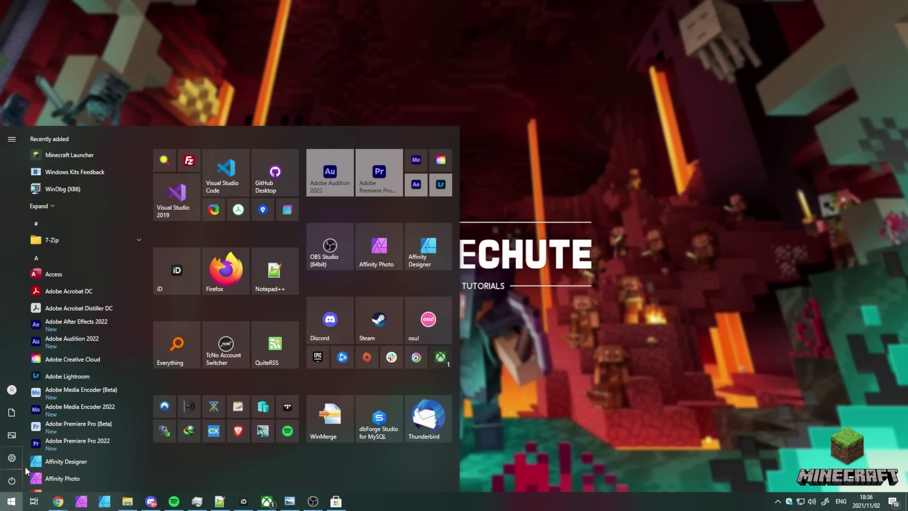
{"action": "left_click", "coordinate": [15, 467]}
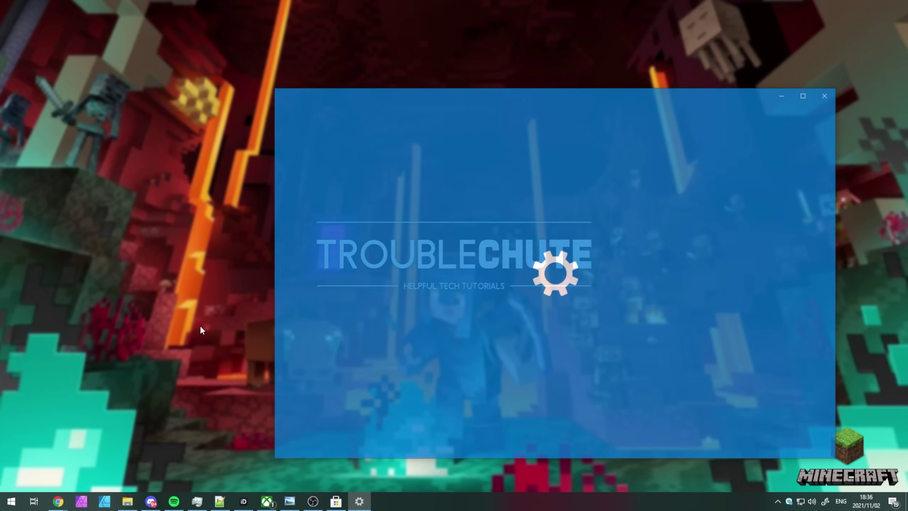
{"action": "left_click", "coordinate": [392, 265]}
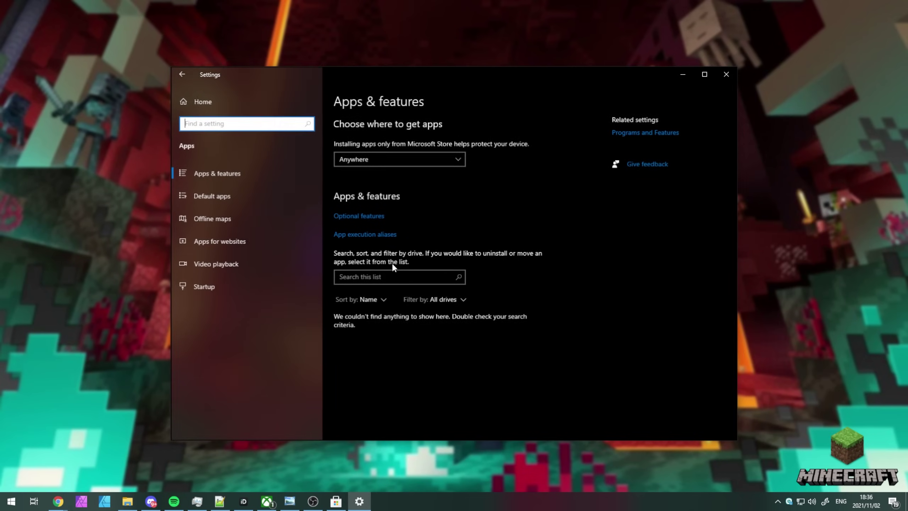
{"action": "left_click", "coordinate": [406, 277]}
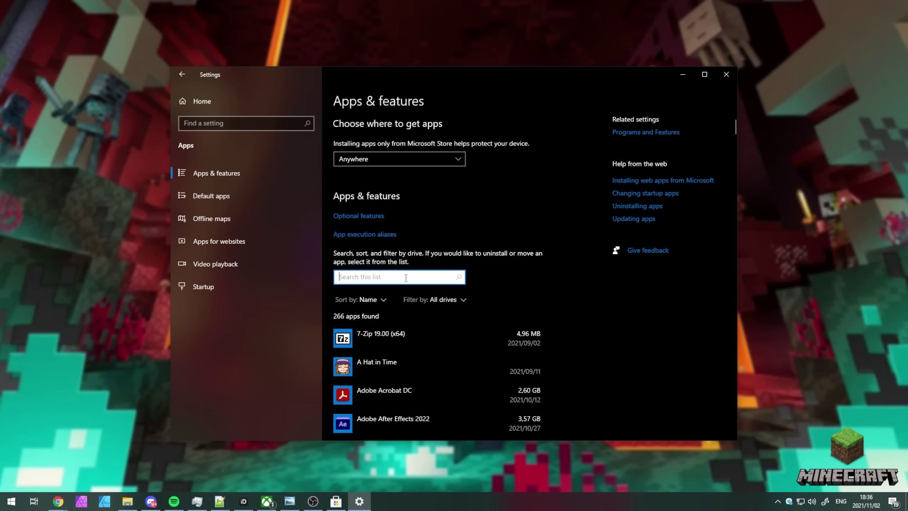
{"action": "type", "text": "minecraft"}
{"action": "scroll", "coordinate": [406, 278], "scroll_direction": "down", "scroll_amount": 1}
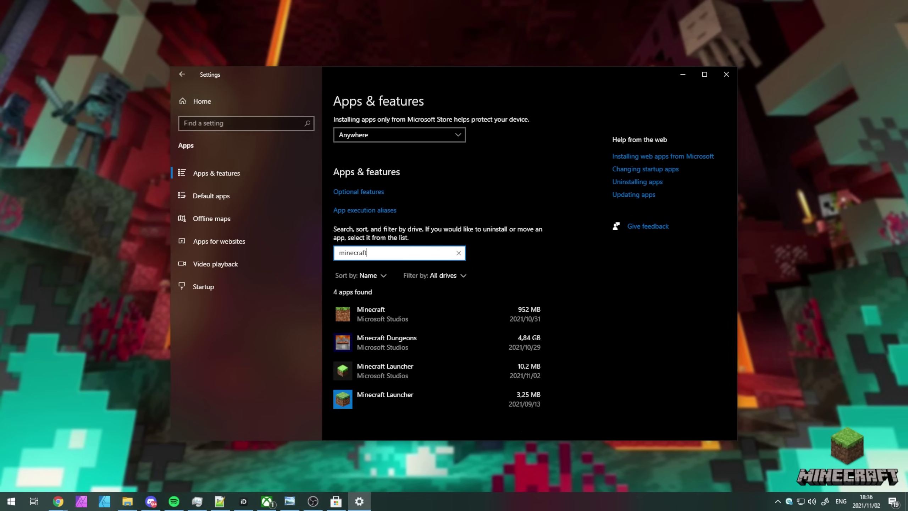
{"action": "scroll", "coordinate": [408, 376], "scroll_direction": "down", "scroll_amount": 1}
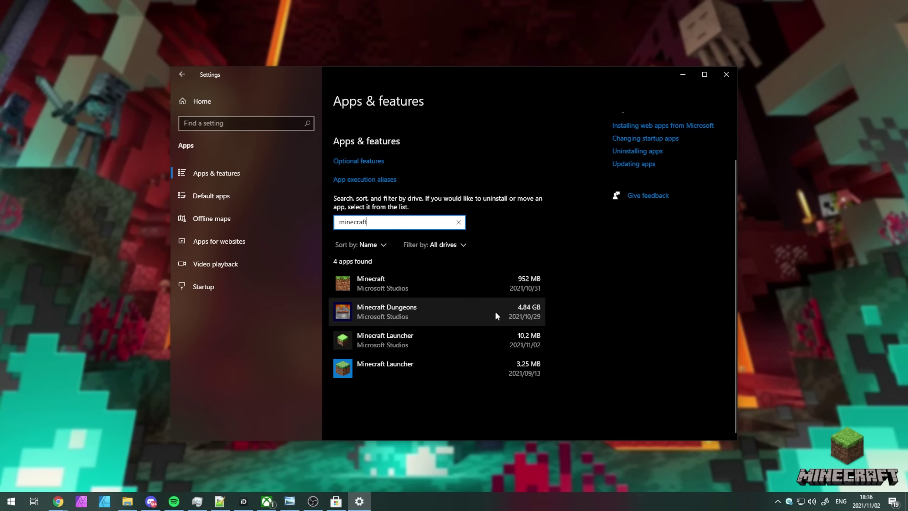
- Uninstall the old 3.25 MB Minecraft Launcher and start the recently added Minecraft Launcher
{"action": "left_click", "coordinate": [421, 380]}
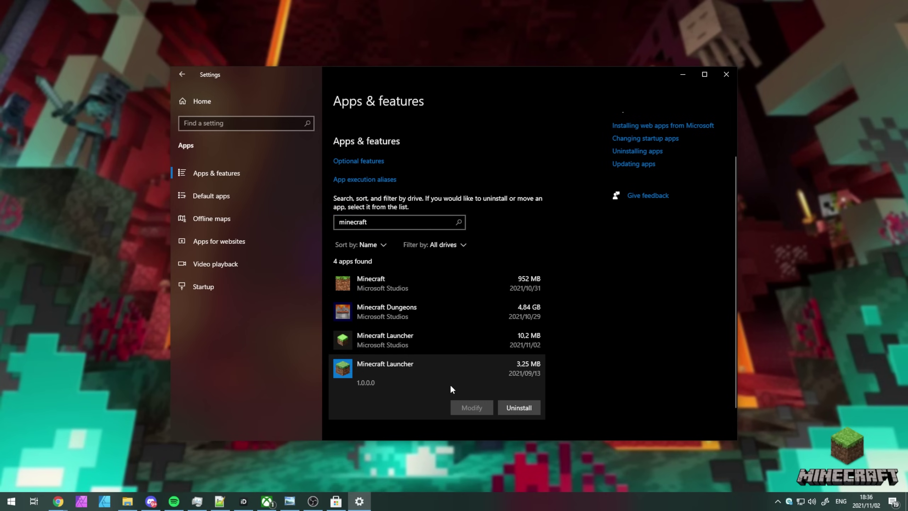
{"action": "left_click", "coordinate": [516, 409]}
{"action": "left_click", "coordinate": [565, 383]}
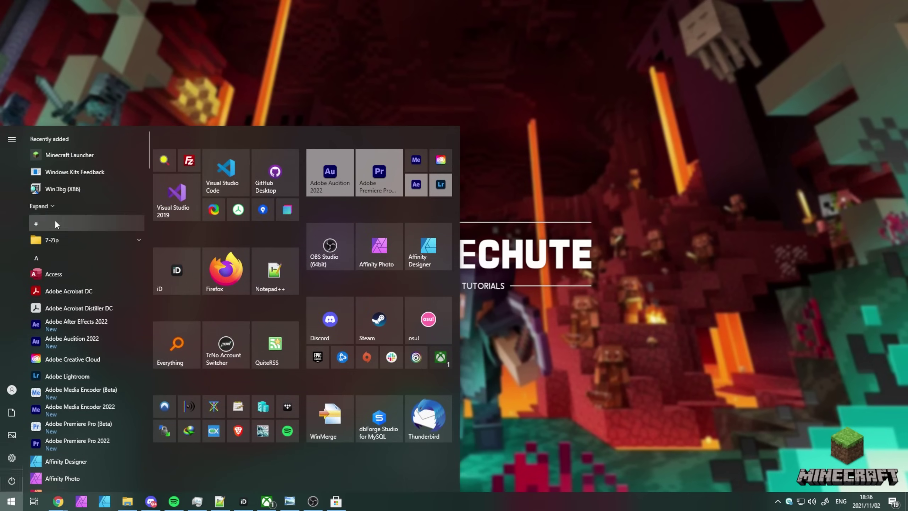
{"action": "left_click", "coordinate": [66, 156]}
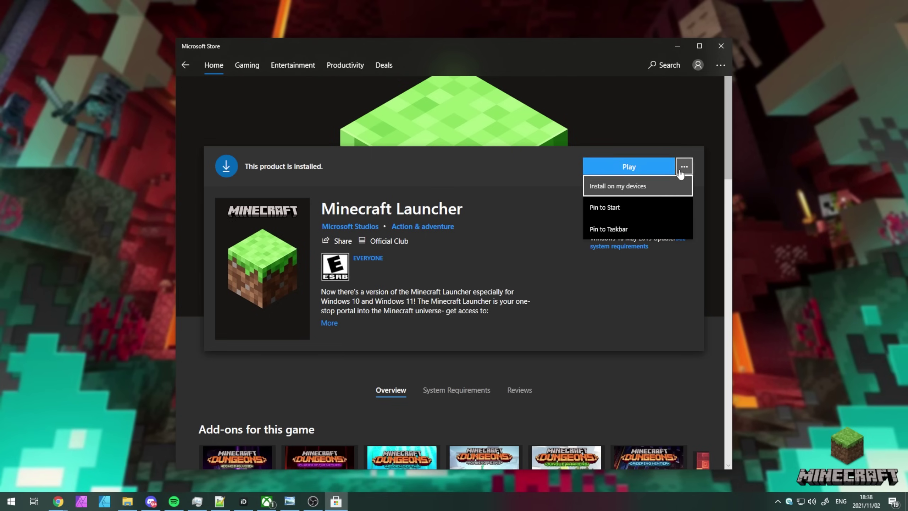
- Uninstall the Microsoft Store version of Minecraft Launcher through its recently added Start entry
{"action": "left_click", "coordinate": [475, 209]}
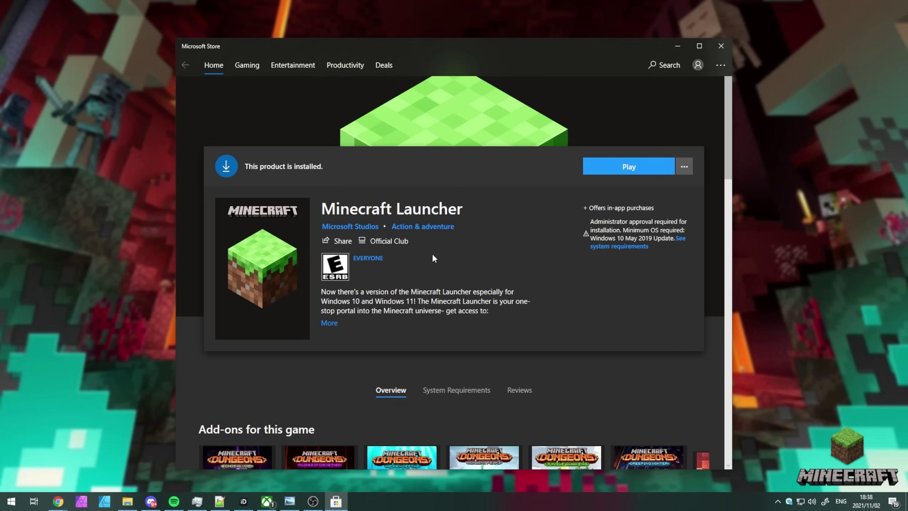
{"action": "left_click", "coordinate": [11, 502]}
{"action": "right_click", "coordinate": [97, 157]}
{"action": "left_click", "coordinate": [125, 196]}
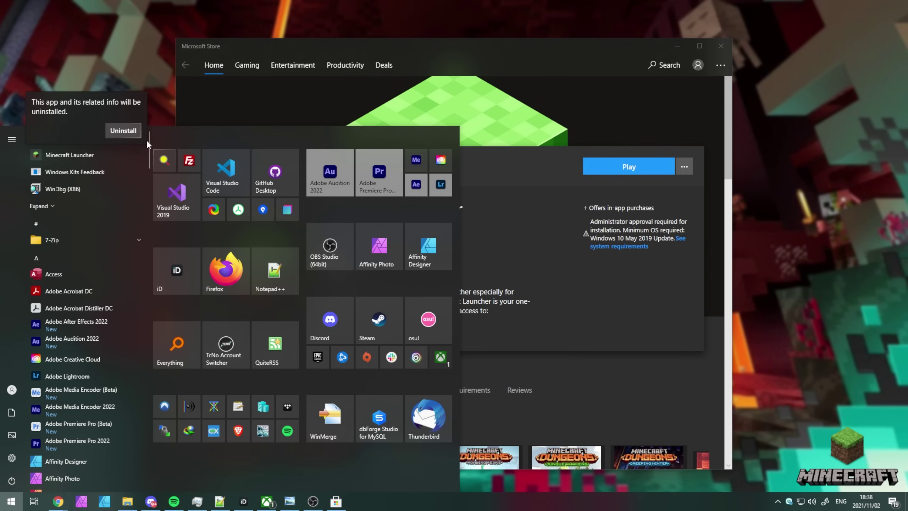
{"action": "left_click", "coordinate": [123, 131]}
{"action": "left_click", "coordinate": [553, 135]}
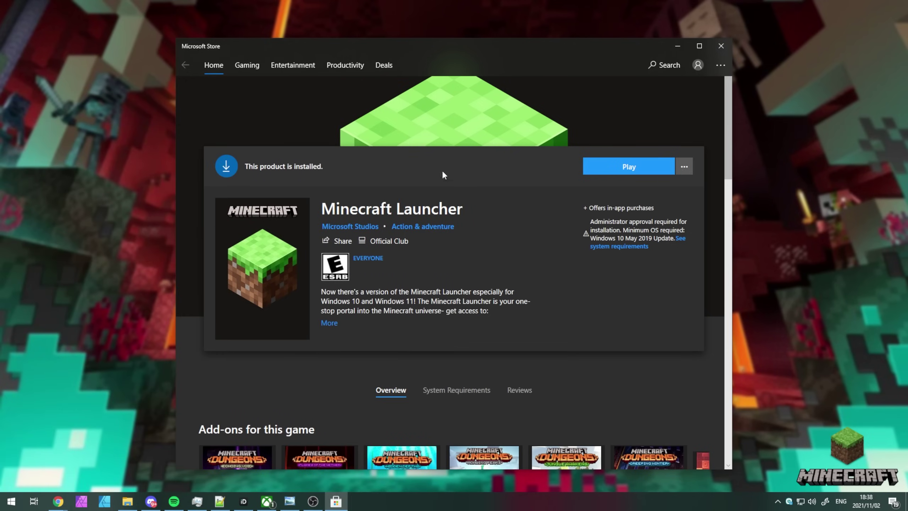
- Reinstall Minecraft Launcher from the Microsoft Store search results and launch it
{"action": "left_click", "coordinate": [185, 65]}
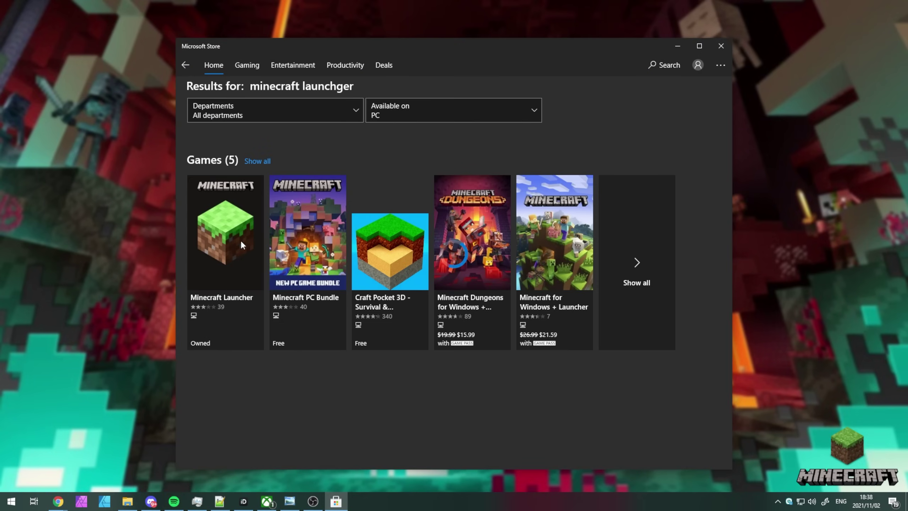
{"action": "left_click", "coordinate": [239, 239]}
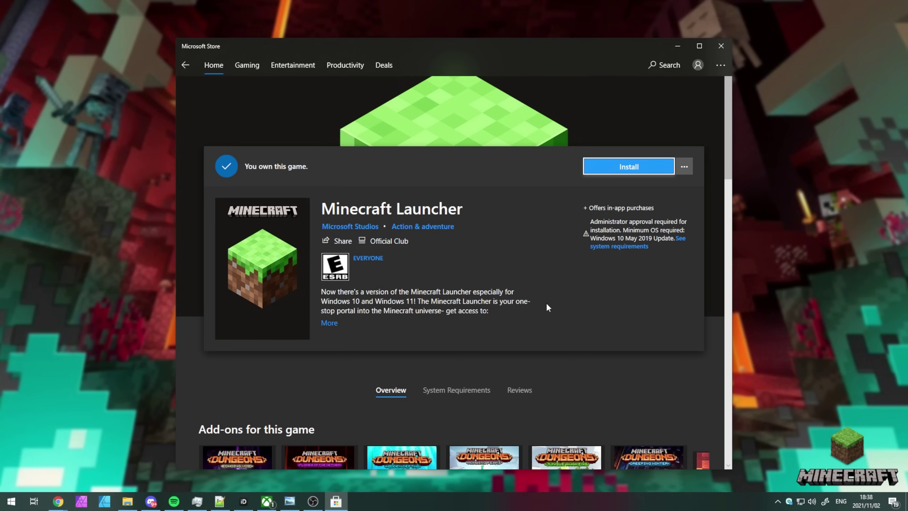
{"action": "key", "text": "Return"}
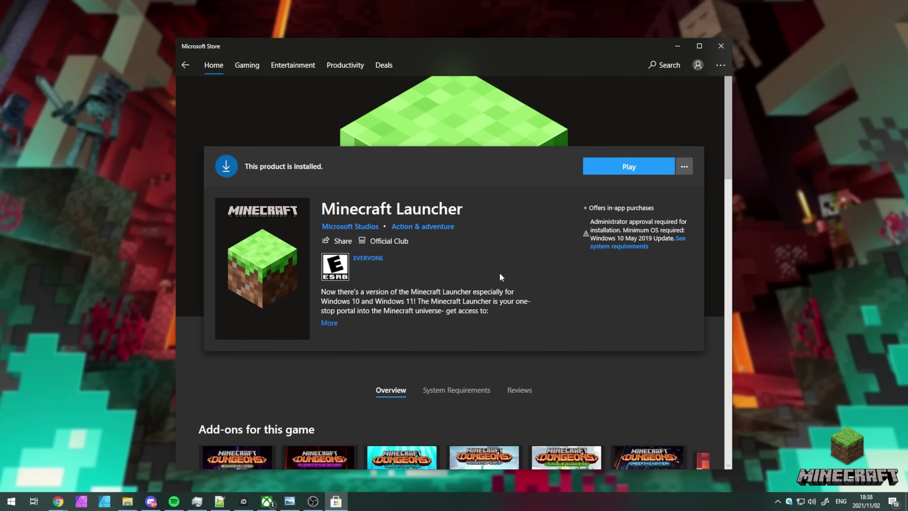
{"action": "left_click", "coordinate": [642, 173]}
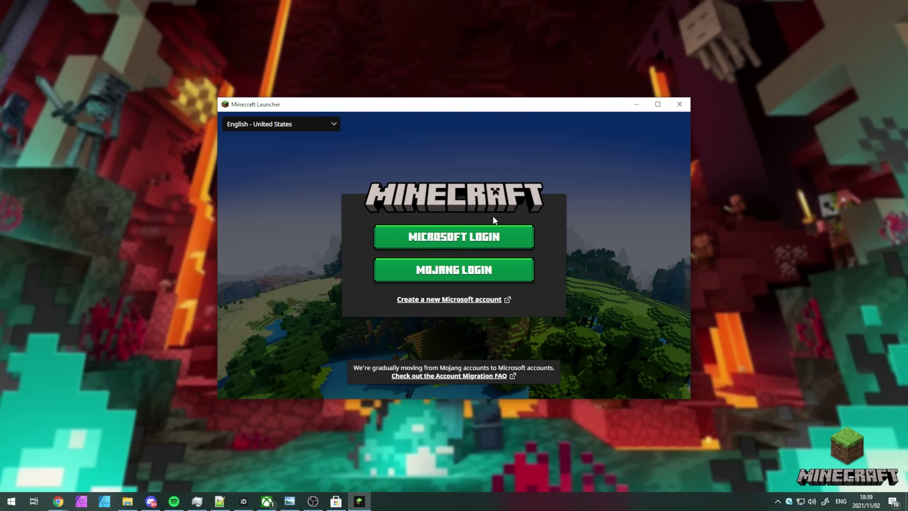
- Sign in to the launcher with Microsoft Login and continue with the remembered Xbox Live account
{"action": "left_click", "coordinate": [461, 239]}
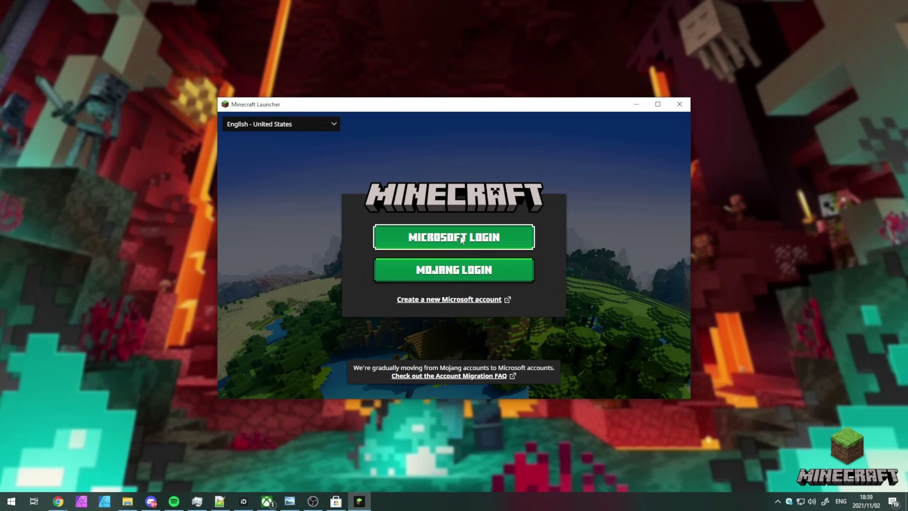
{"action": "left_click_drag", "start_coordinate": [480, 103], "coordinate": [476, 109]}
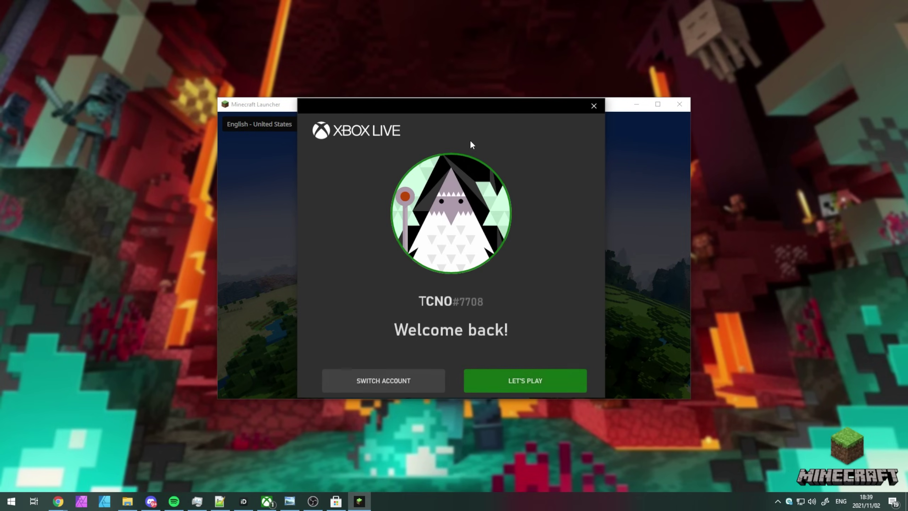
{"action": "left_click", "coordinate": [525, 372]}
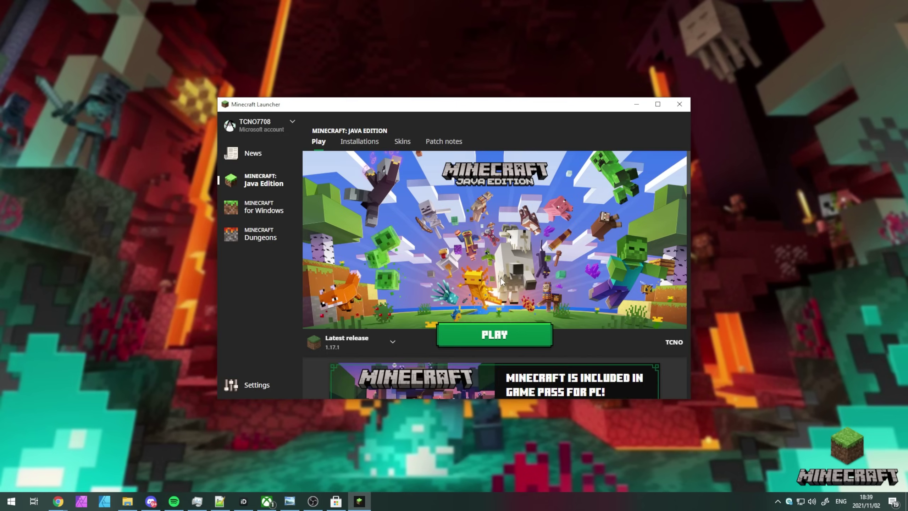
- Check the Java Edition version choices, the list of installations and the account options in the launcher
{"action": "left_click", "coordinate": [374, 338]}
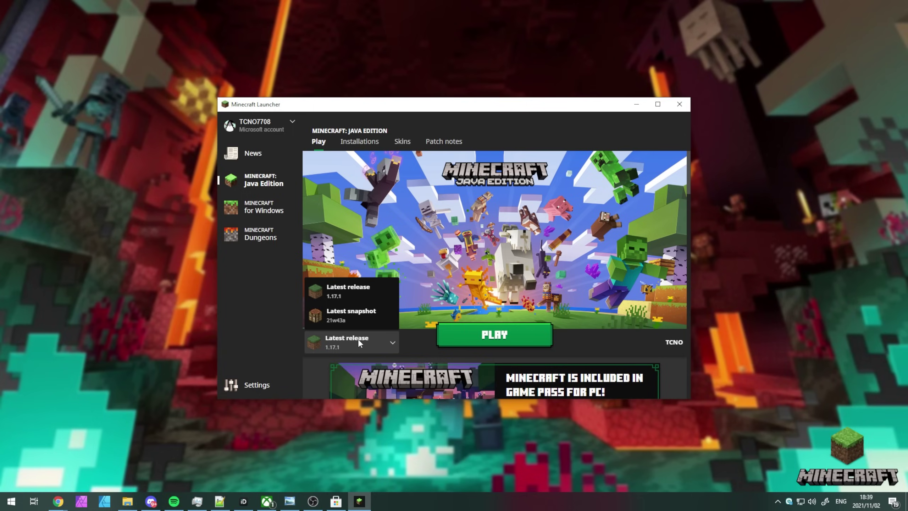
{"action": "left_click", "coordinate": [365, 143]}
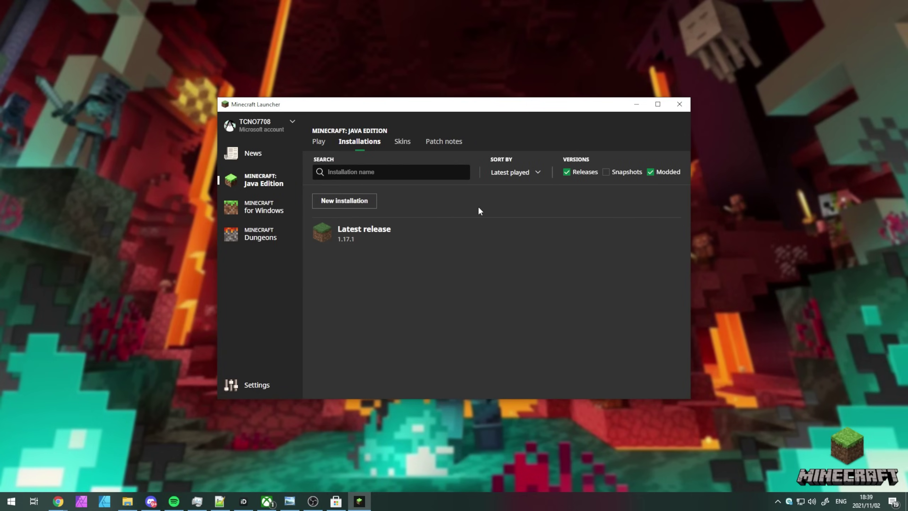
{"action": "left_click", "coordinate": [323, 142]}
{"action": "left_click", "coordinate": [278, 129]}
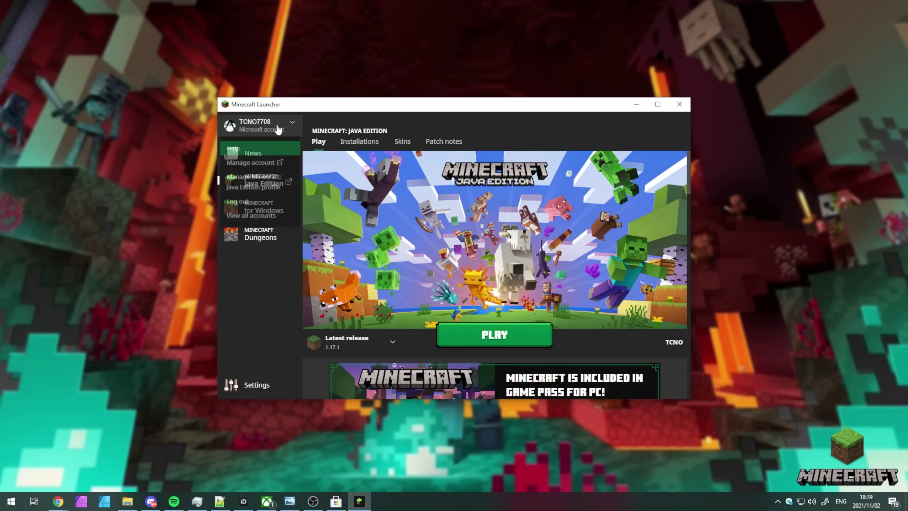
{"action": "left_click", "coordinate": [278, 129]}
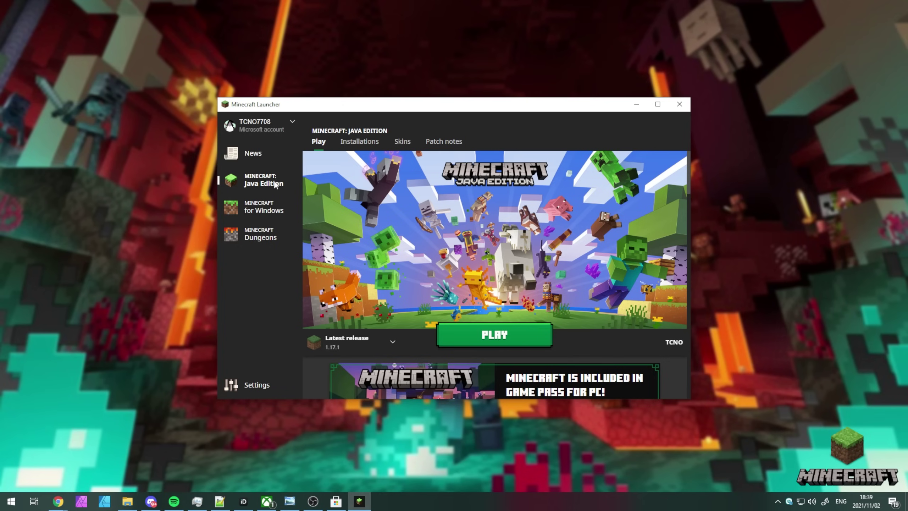
- Look through the Minecraft for Windows and Minecraft Dungeons pages in the launcher
{"action": "left_click", "coordinate": [261, 208]}
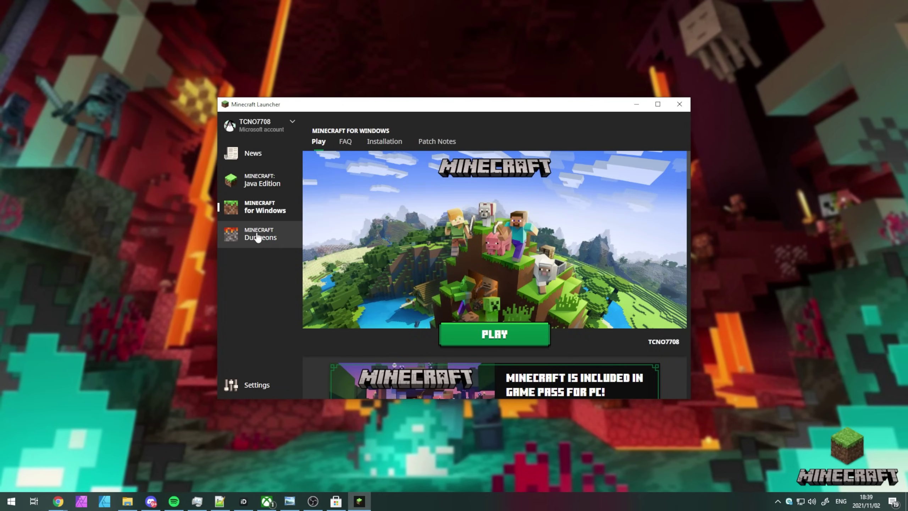
{"action": "left_click", "coordinate": [258, 238]}
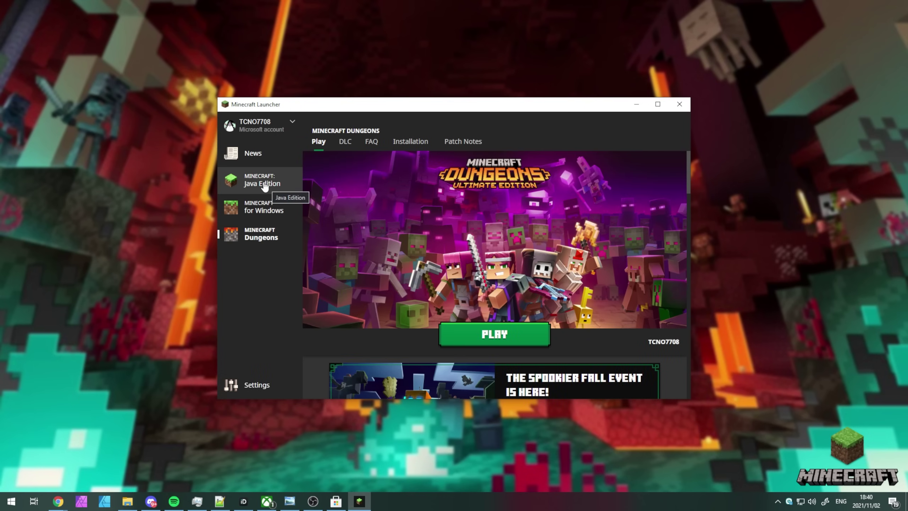
{"action": "left_click", "coordinate": [269, 190]}
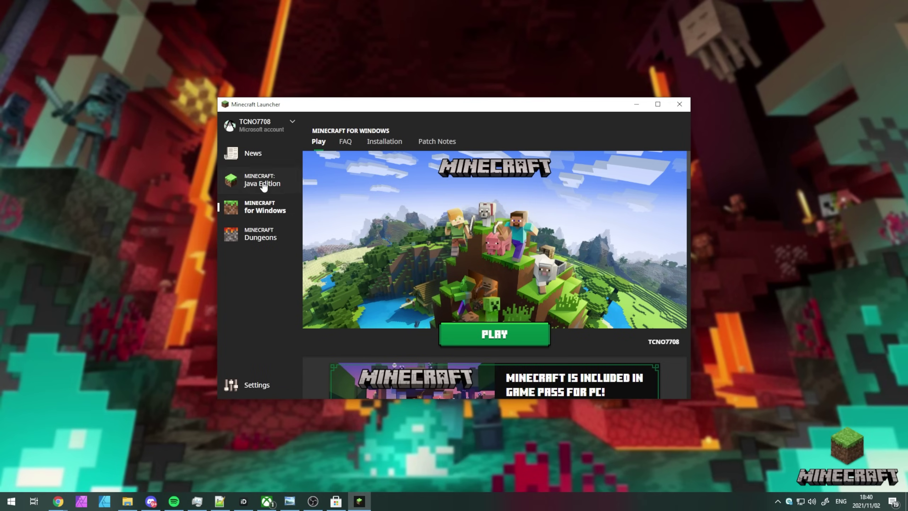